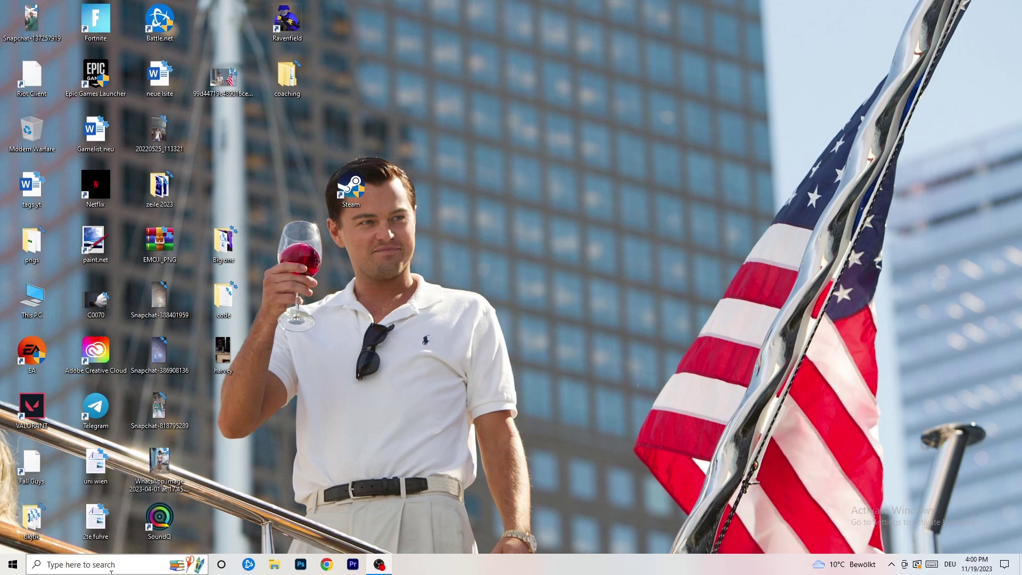
Open the Windows Settings app from the Start menu.
key("super")
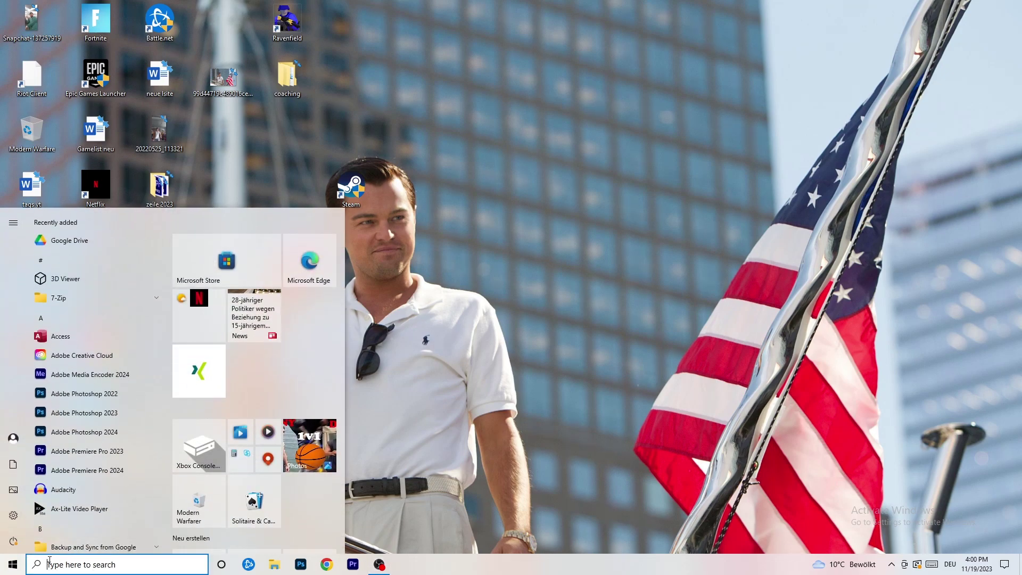
left_click(13, 514)
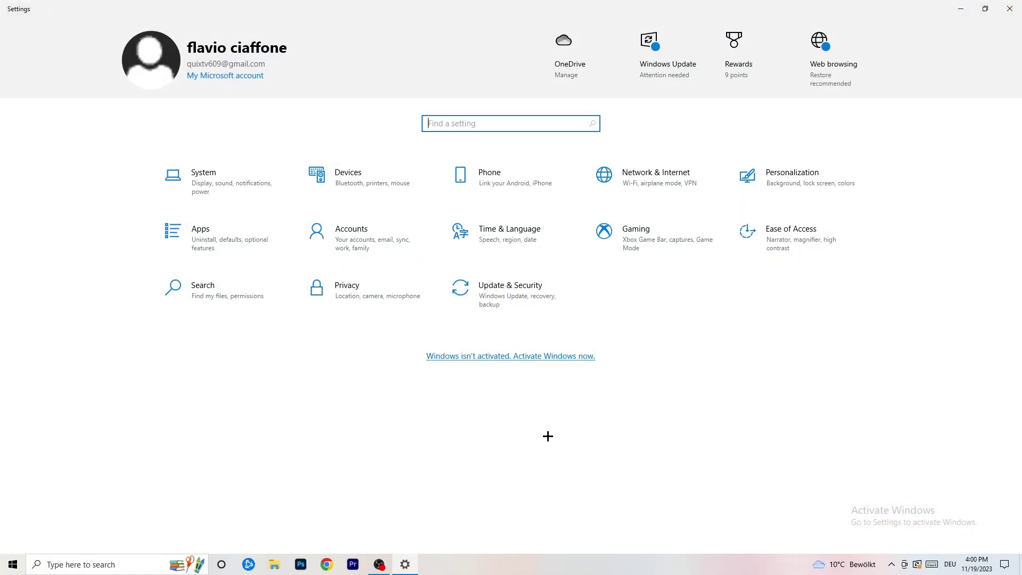
Open the Gaming settings to the Xbox Game Bar page, with Game Bar switched Off.
left_click(660, 243)
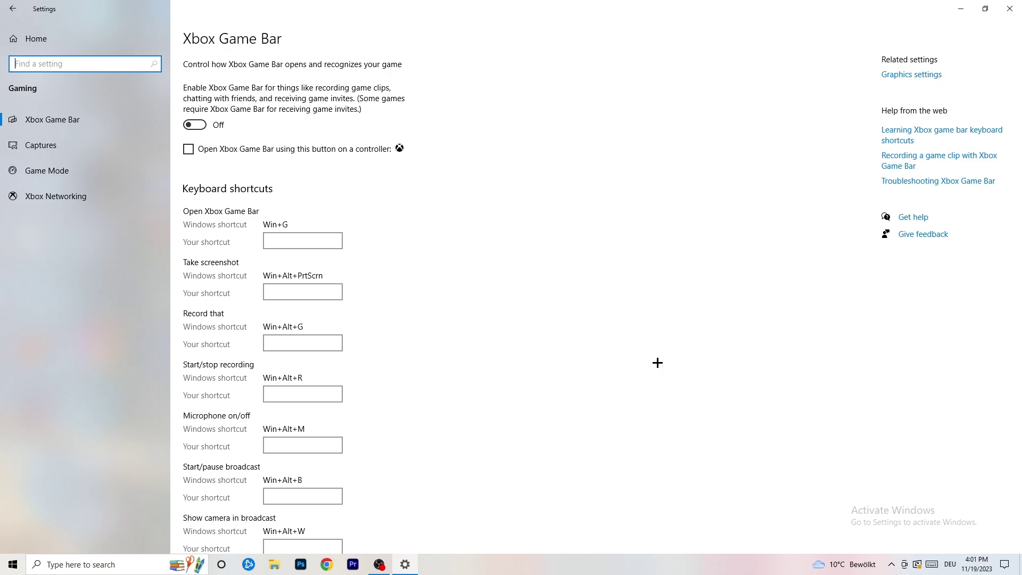
Review the Captures settings, keeping the maximum recording length at 2 hours, then go to Game Mode.
left_click(85, 148)
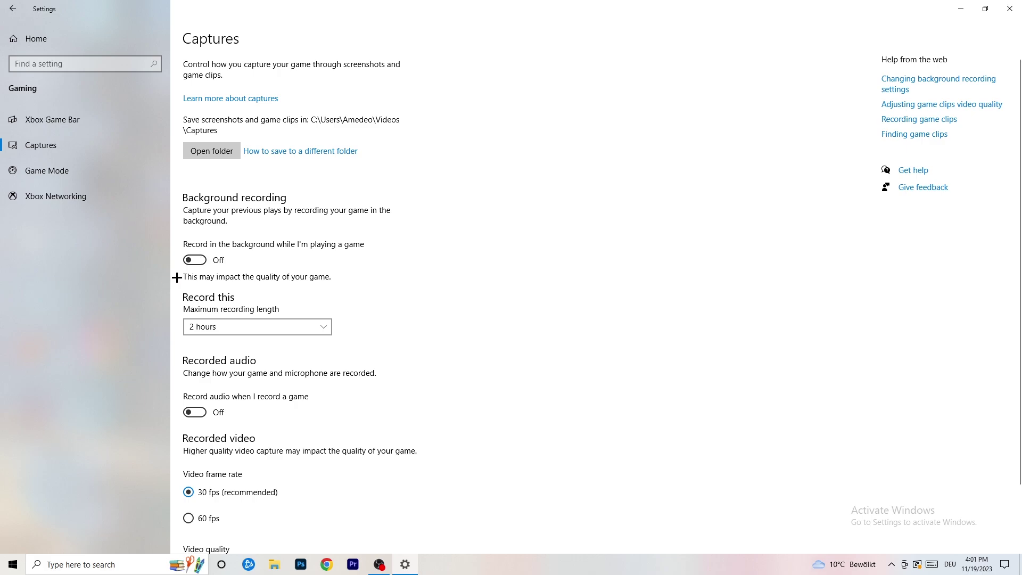
left_click(249, 328)
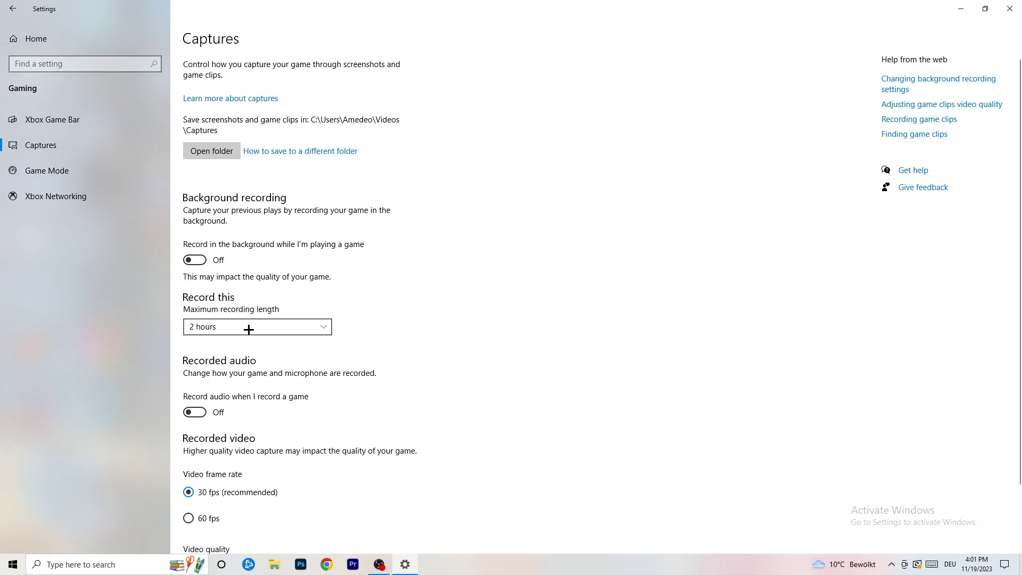
left_click(430, 289)
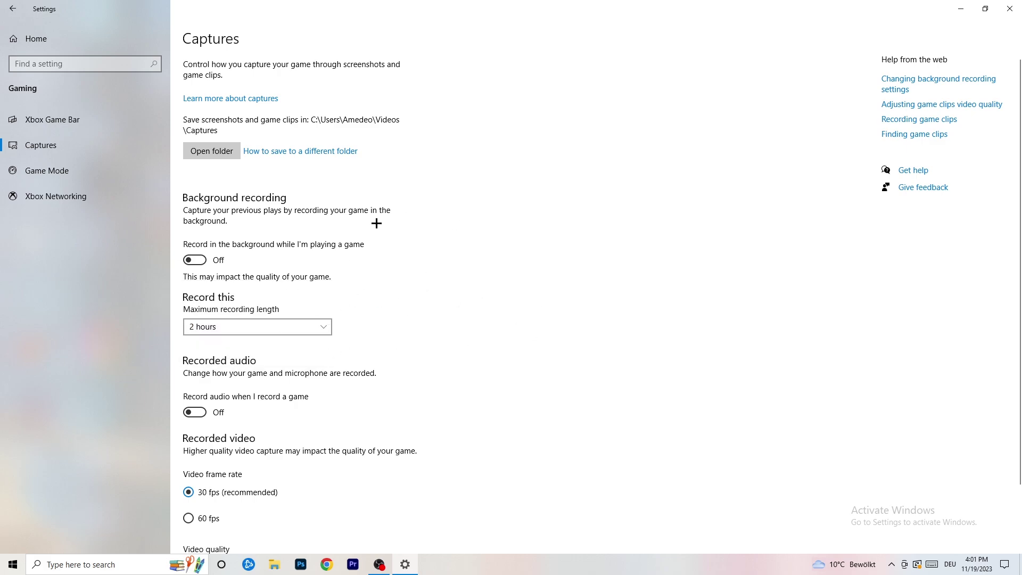
left_click(304, 319)
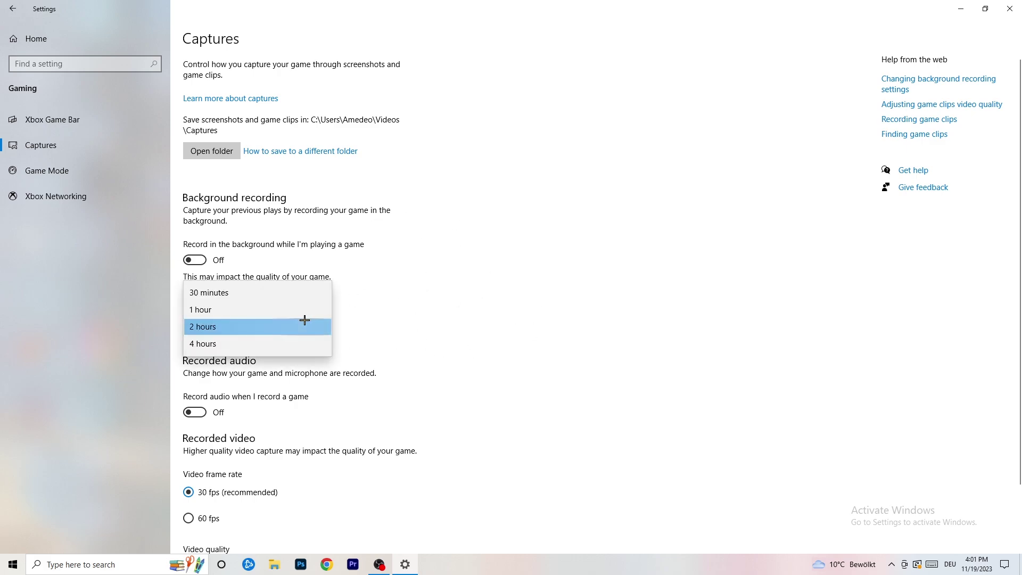
left_click(589, 361)
scroll(585, 375, "down", 3)
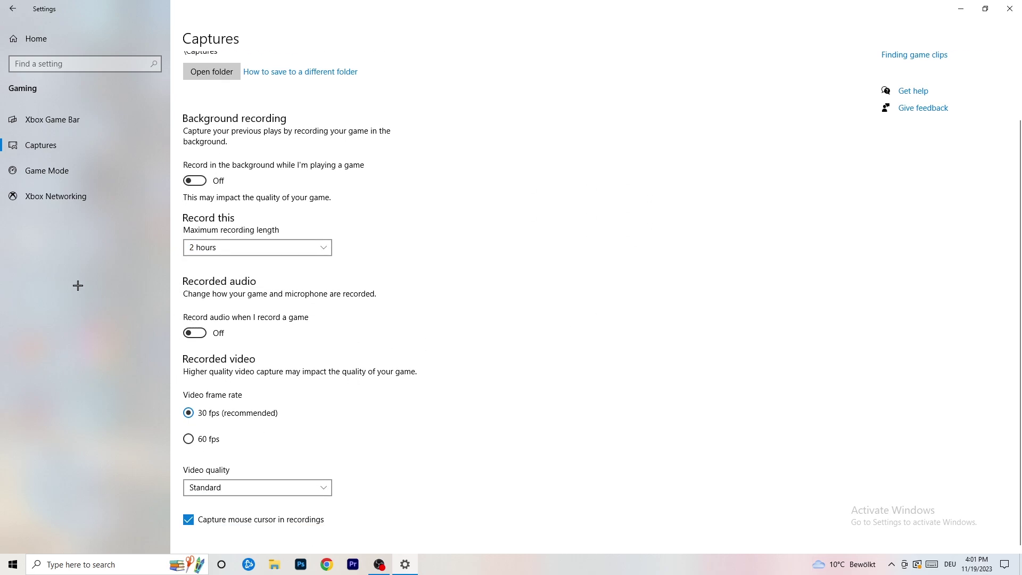
left_click(74, 168)
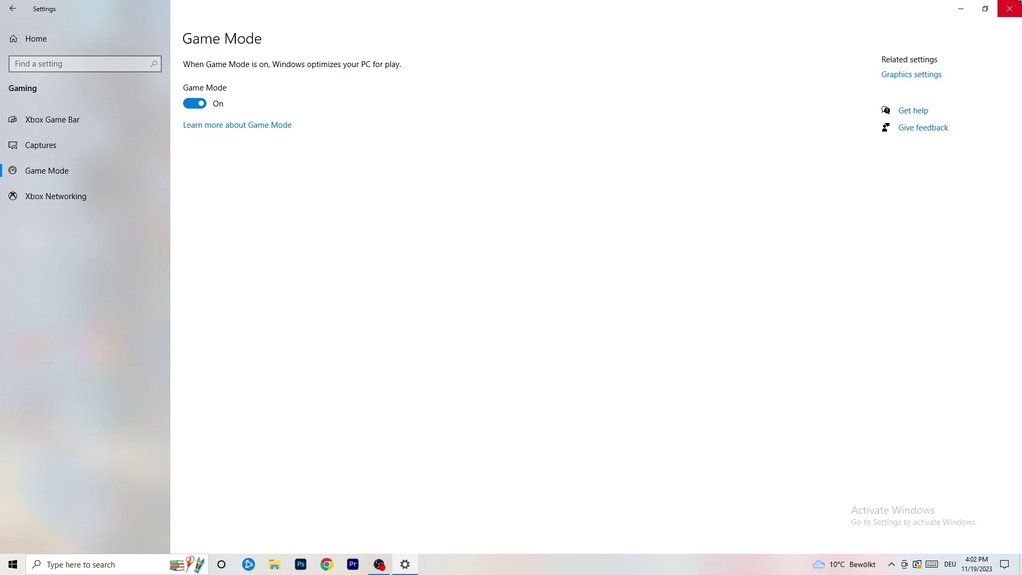
Close Settings after confirming Game Mode is On, returning to the desktop.
left_click(1010, 8)
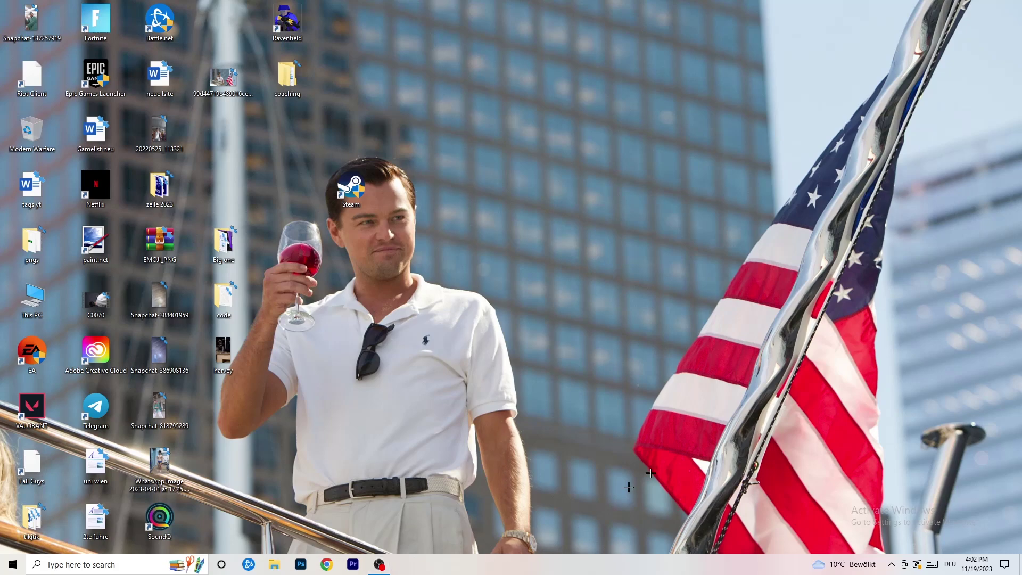
left_click_drag(628, 487, 358, 498)
Open Task Manager from the taskbar and maximize it.
right_click(494, 564)
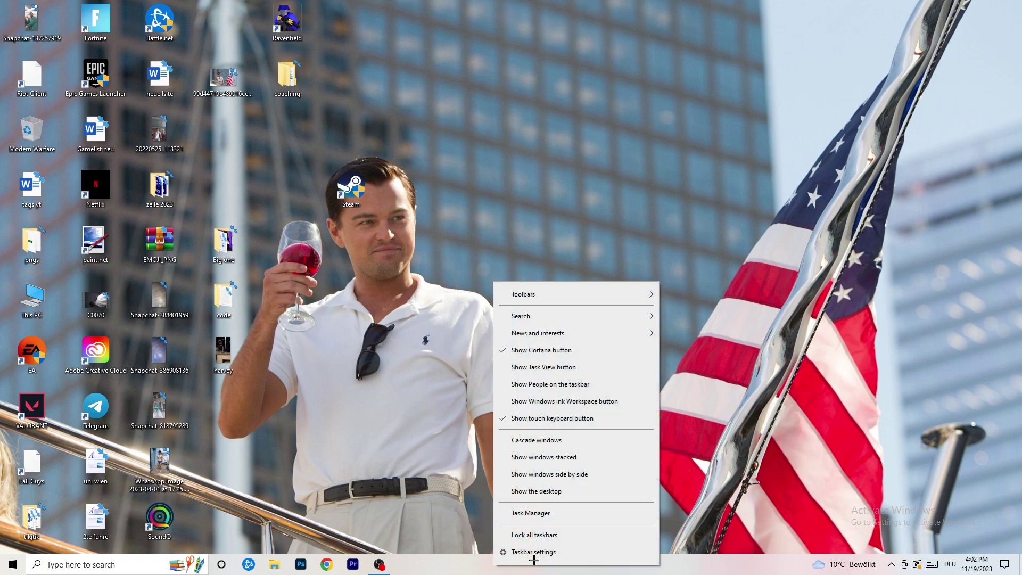
left_click(549, 516)
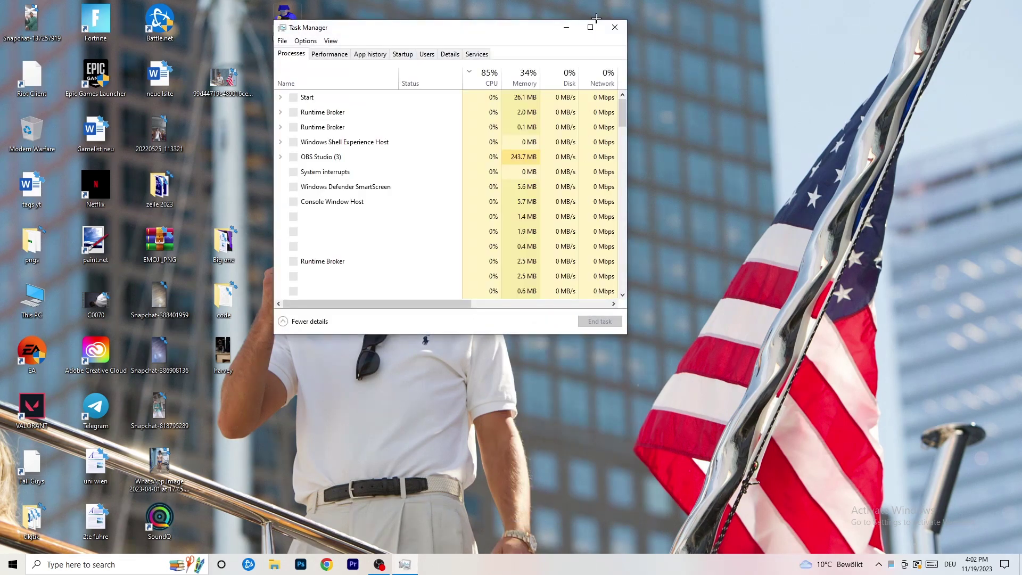
left_click(590, 27)
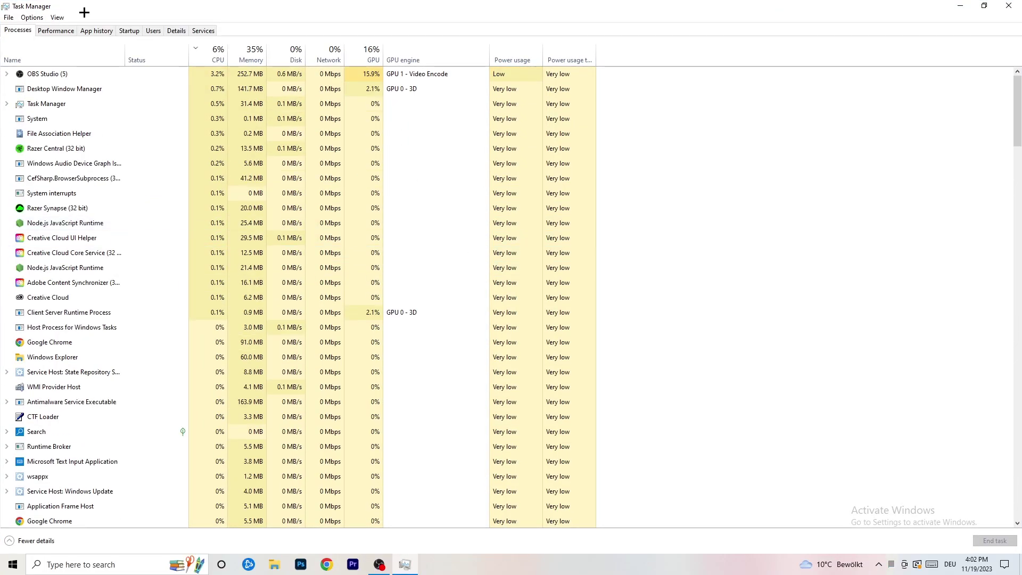
Check GPU usage, with OBS Studio near 33%, then sort processes by CPU usage.
left_click(219, 53)
left_click(366, 53)
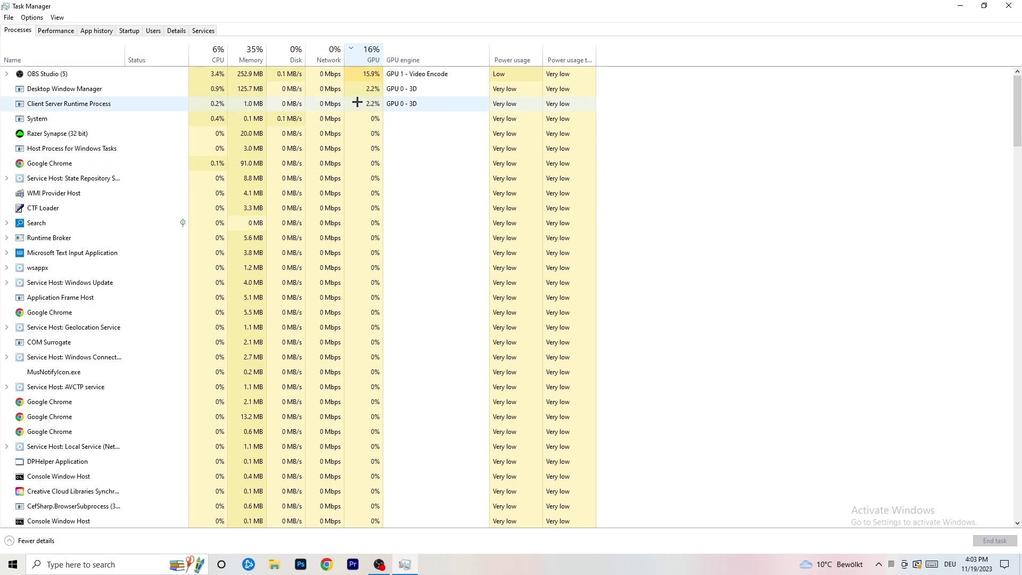
right_click(371, 76)
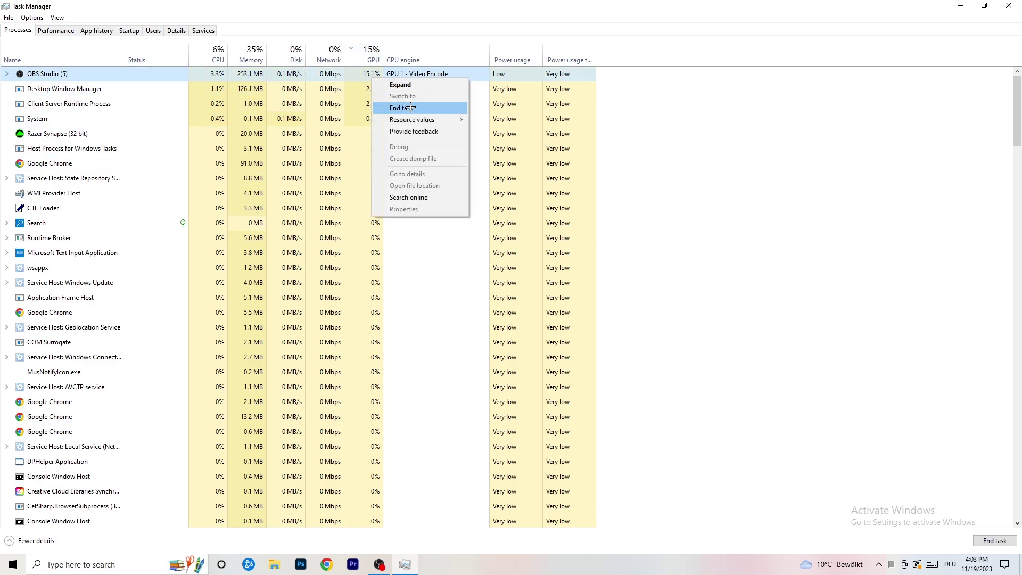
left_click(837, 95)
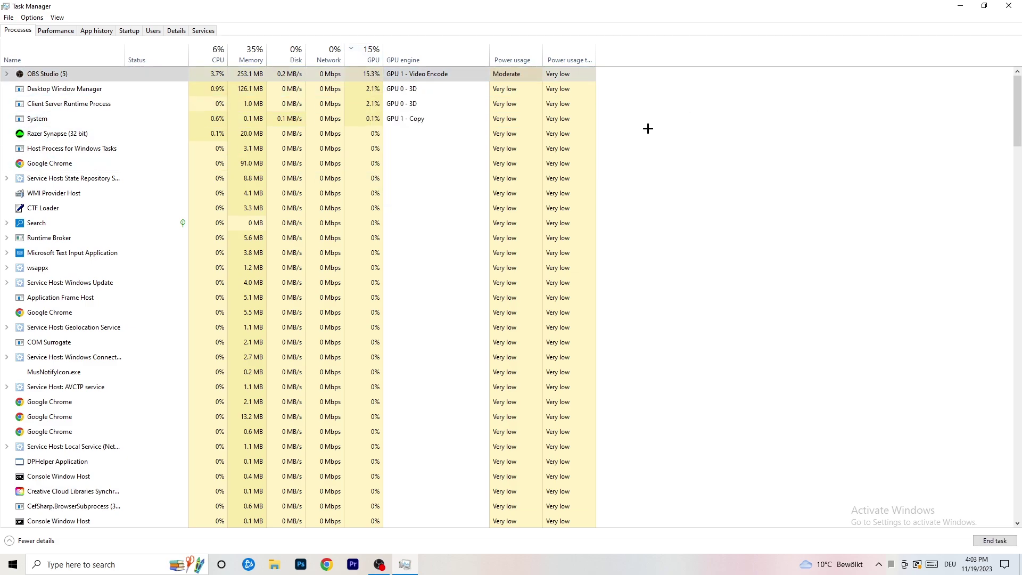
left_click(216, 54)
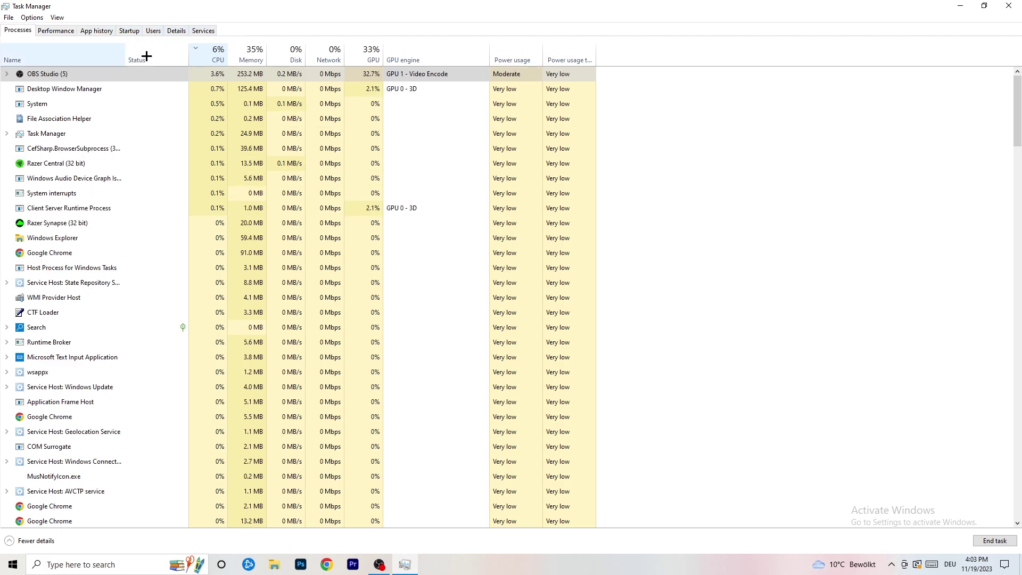
In the Details list, view a Creative Cloud UI Helper's priority levels, leaving it at Normal.
left_click(166, 32)
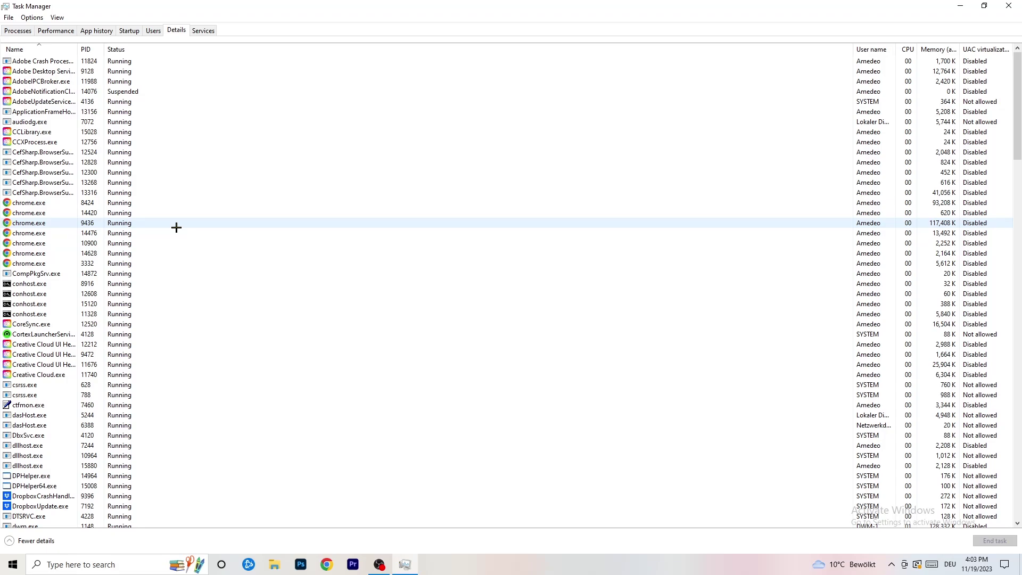
scroll(82, 242, "down", 3)
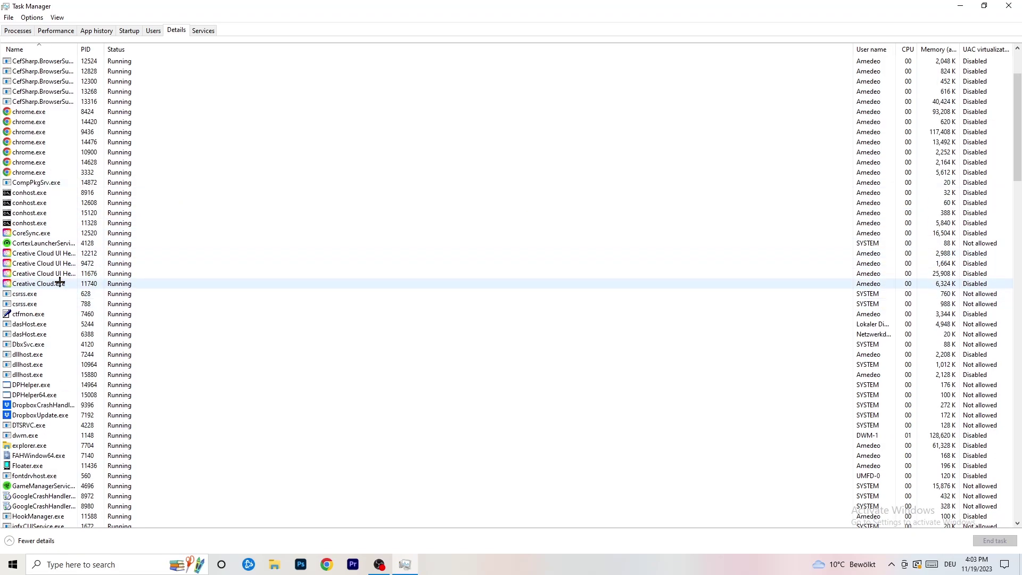
right_click(43, 273)
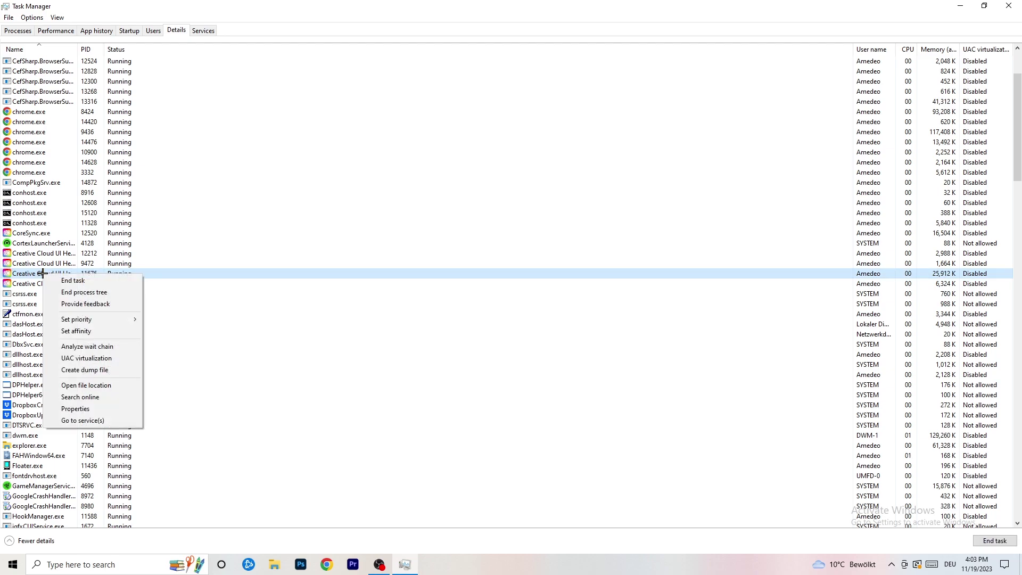
mouse_move(87, 319)
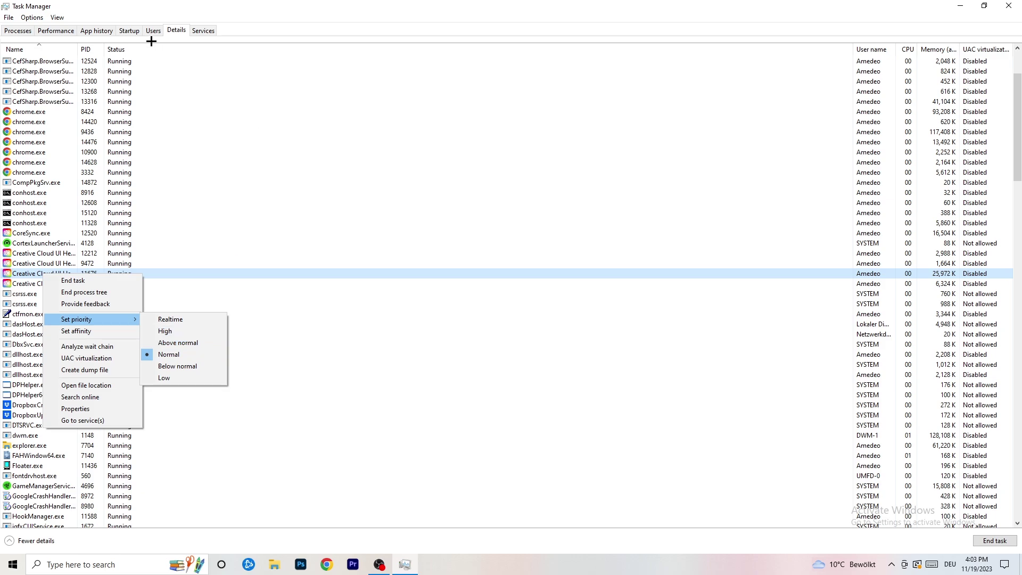
Review the Startup apps, leaving DT_Startup enabled, and close Task Manager.
left_click(130, 31)
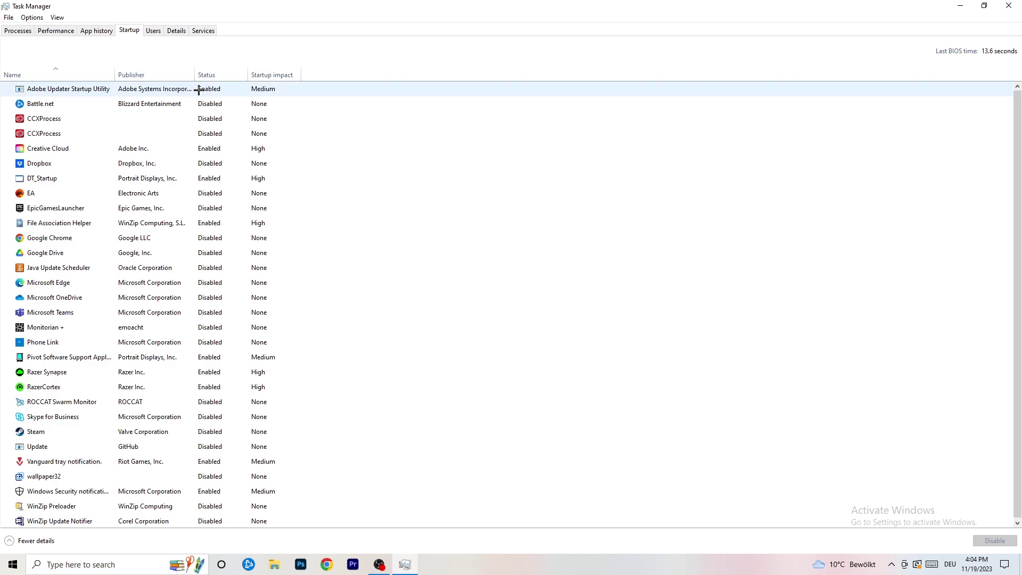
right_click(232, 174)
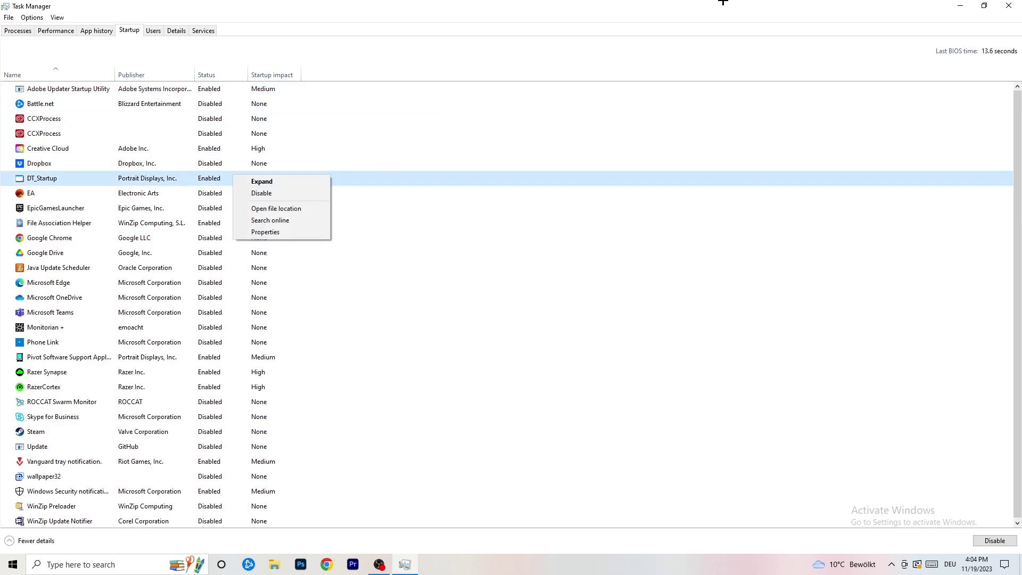
left_click(749, 5)
left_click(1008, 6)
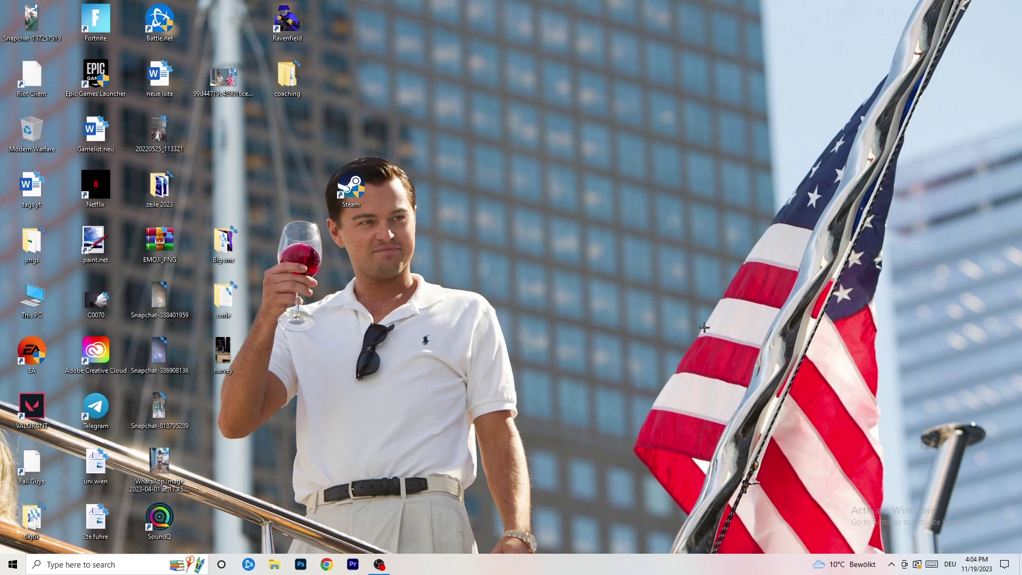
Reopen Windows Settings to the System Display page.
left_click(10, 565)
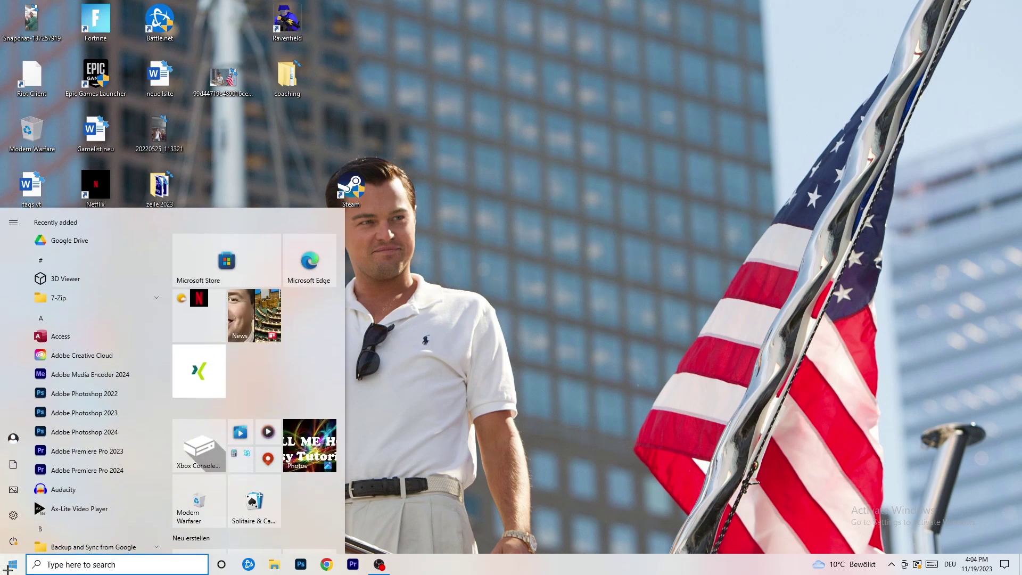
left_click(10, 523)
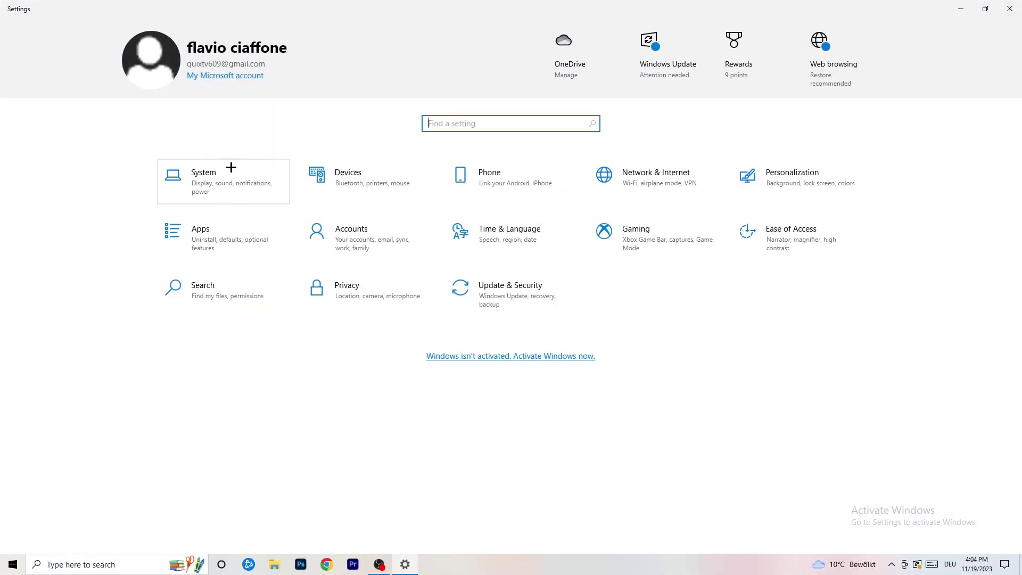
left_click(240, 171)
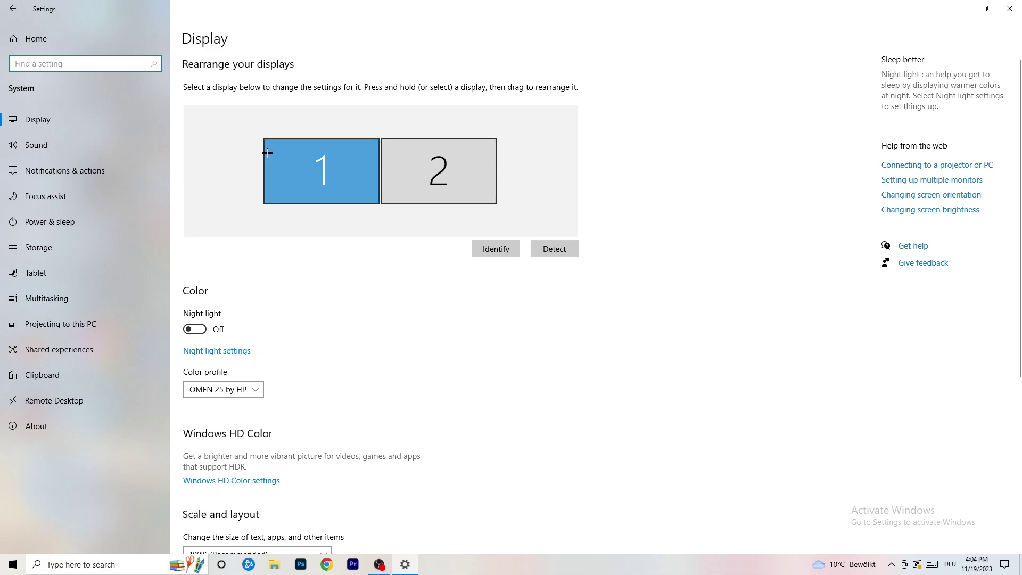
Keep display scaling at 100% (Recommended) with 1920 × 1080 resolution.
scroll(366, 194, "down", 5)
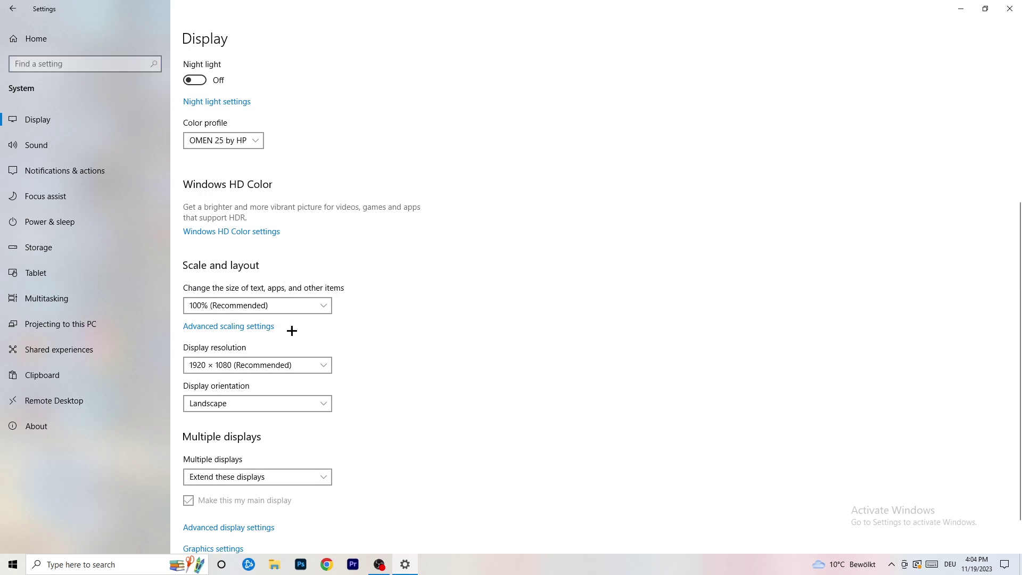
left_click(277, 306)
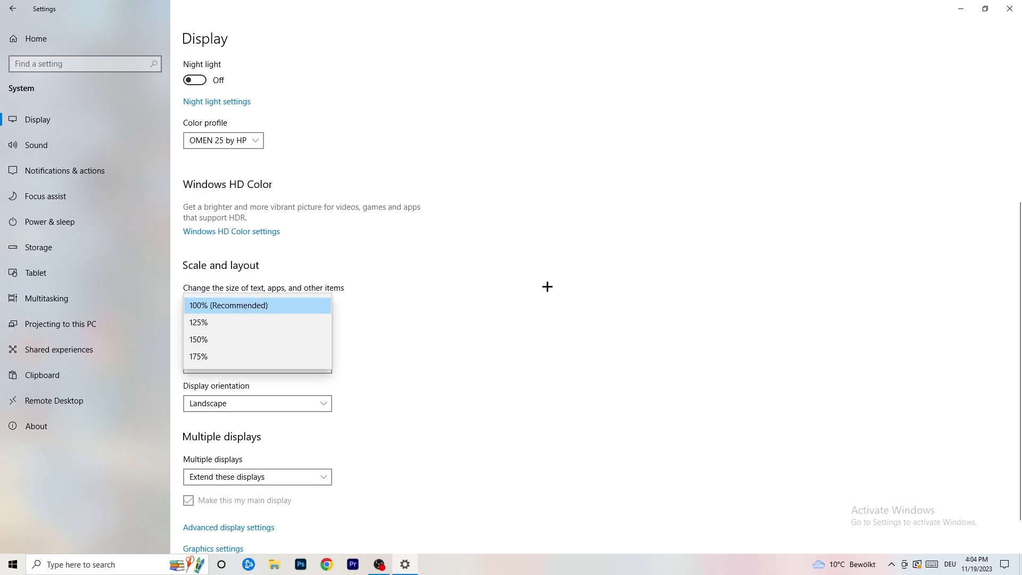
left_click(479, 290)
scroll(442, 293, "down", 1)
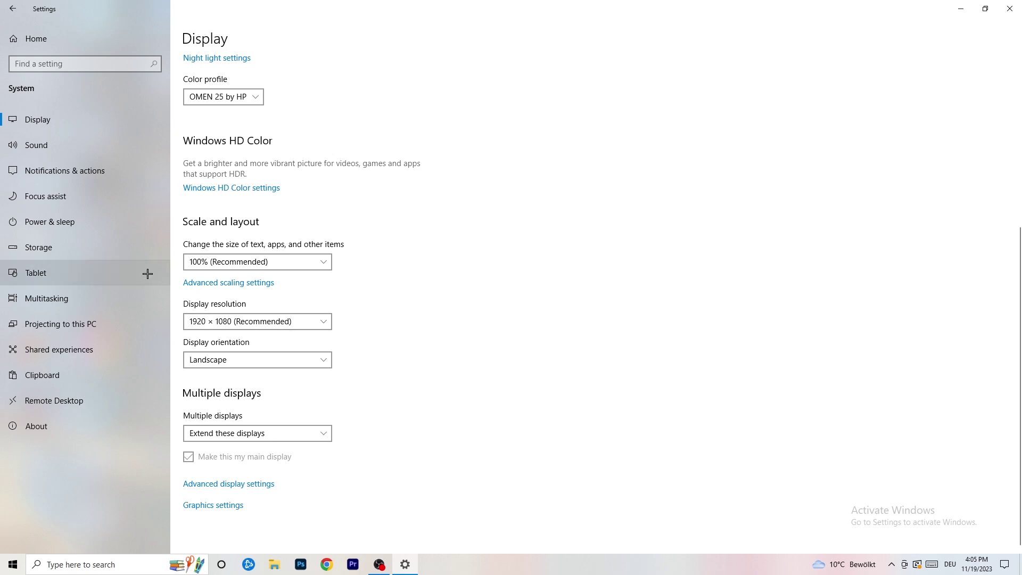
Review all power plans from Power & sleep, keeping Balanced selected, then close Power Options.
left_click(81, 223)
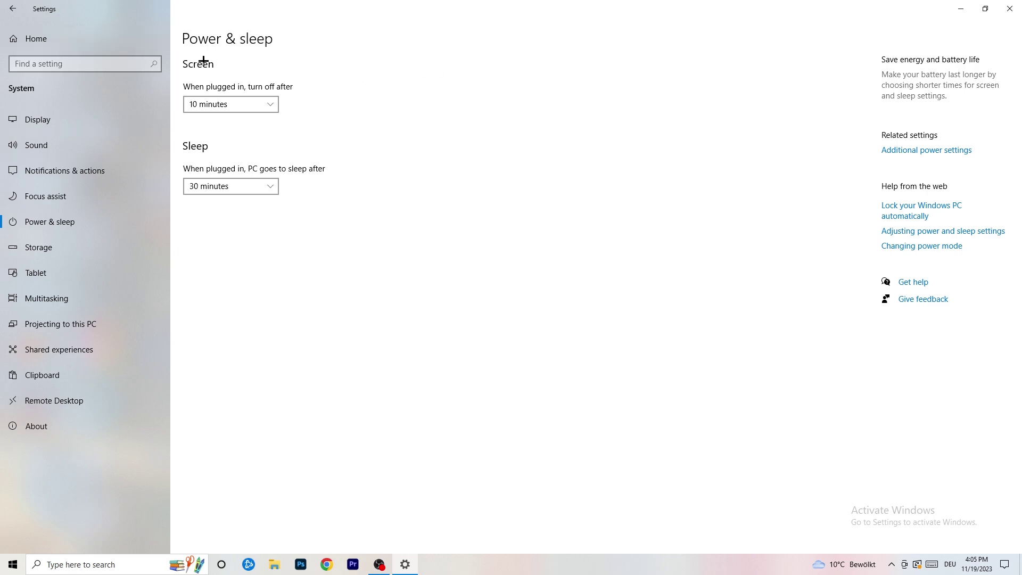
left_click(927, 150)
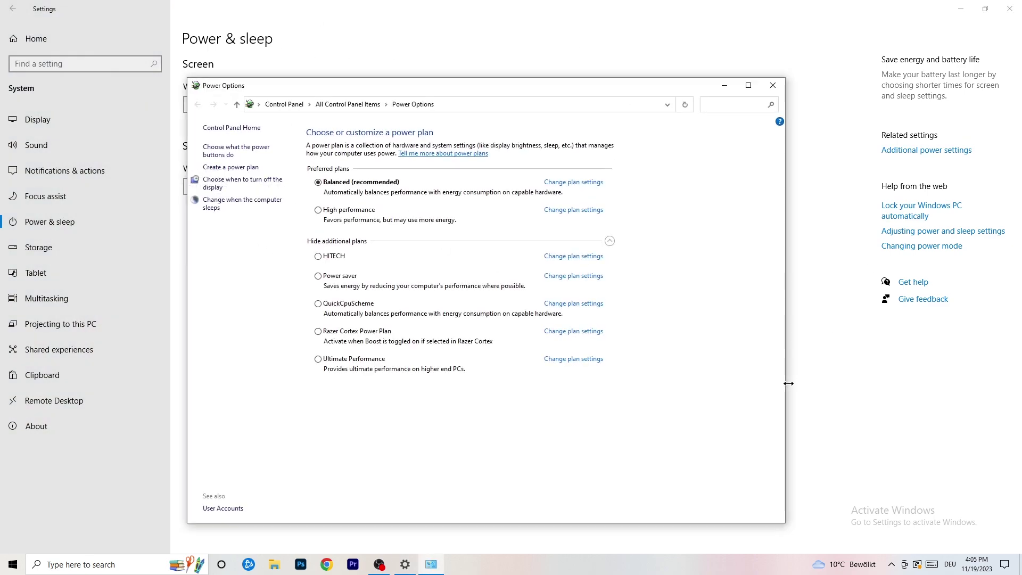
left_click(609, 240)
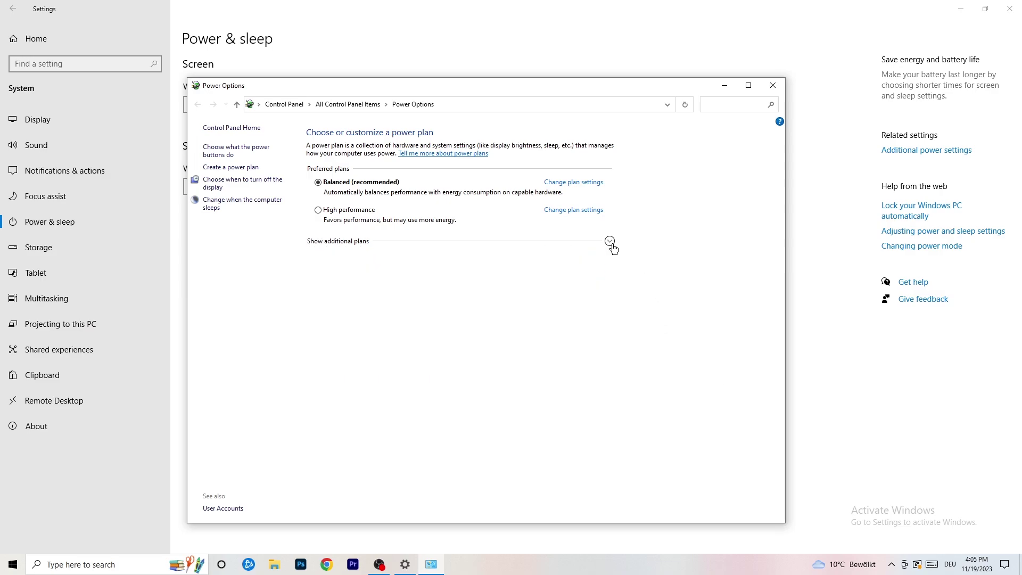
left_click(609, 240)
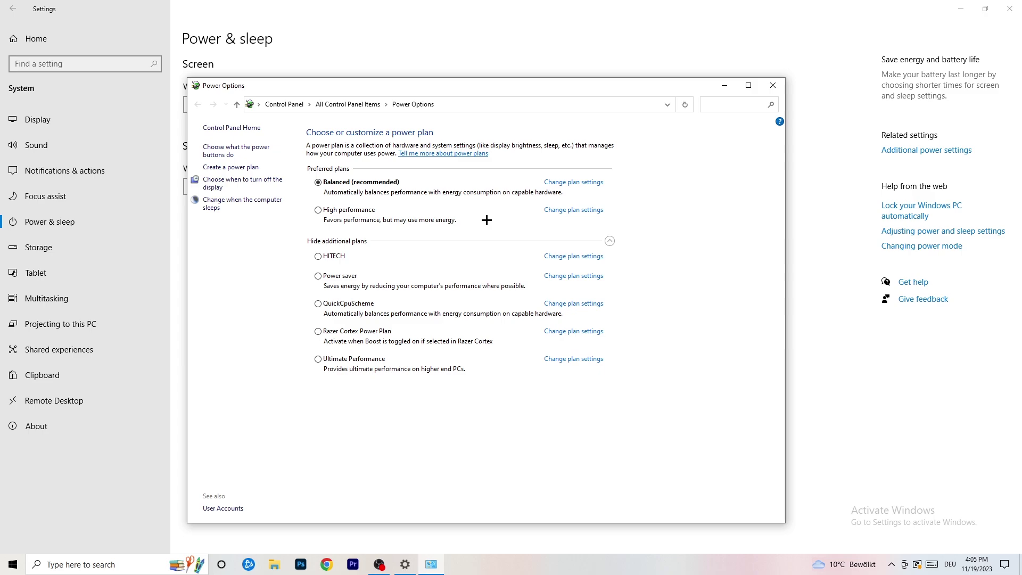
left_click(775, 87)
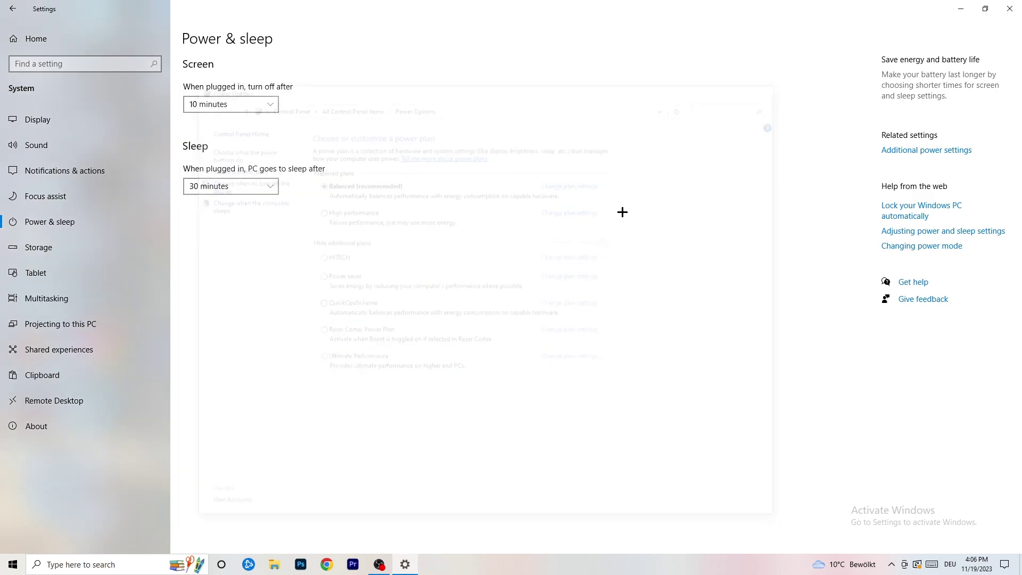
Configure Storage Sense to delete temporary files that apps aren't using.
left_click(70, 255)
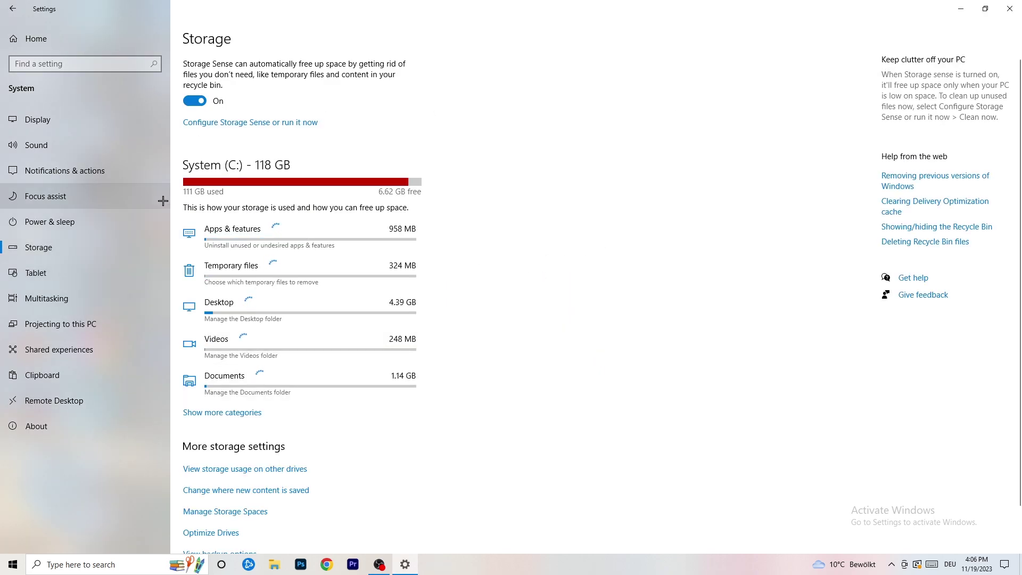
left_click(257, 123)
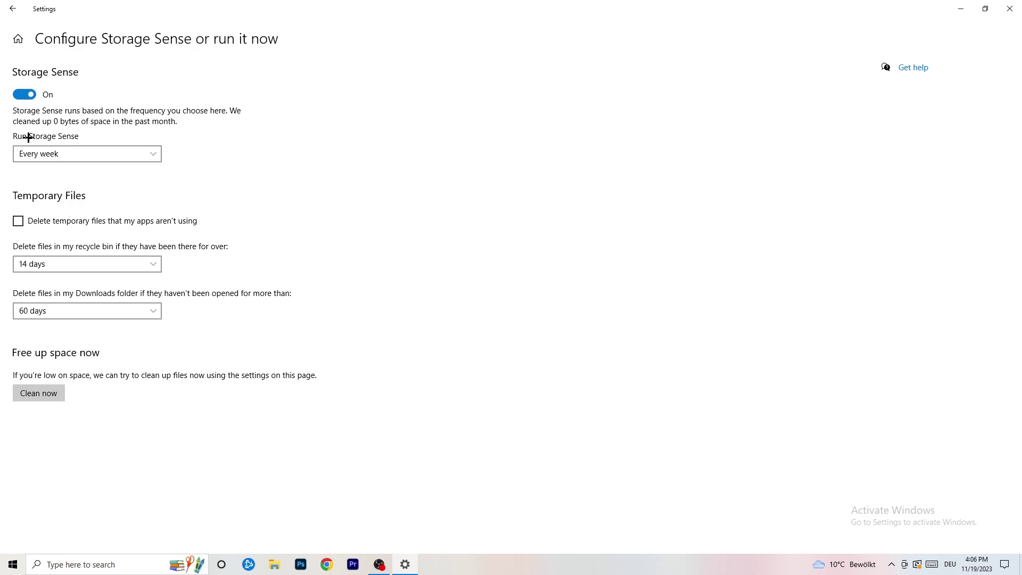
left_click(62, 221)
Keep recycle bin cleanup at 14 days and Downloads cleanup at 60 days, then go back.
left_click(80, 264)
left_click(346, 214)
left_click(148, 261)
left_click(148, 261)
left_click(93, 311)
left_click(372, 262)
left_click(97, 315)
left_click(479, 267)
left_click(13, 8)
Check the pending restart under Update & Security's Windows Update, then close Settings.
key("alt+Left")
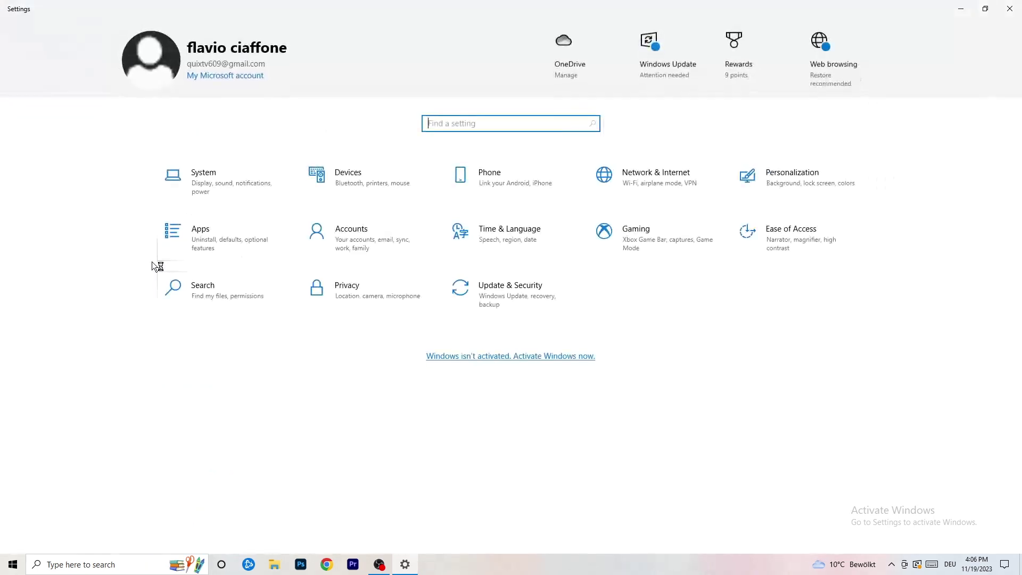
left_click(503, 300)
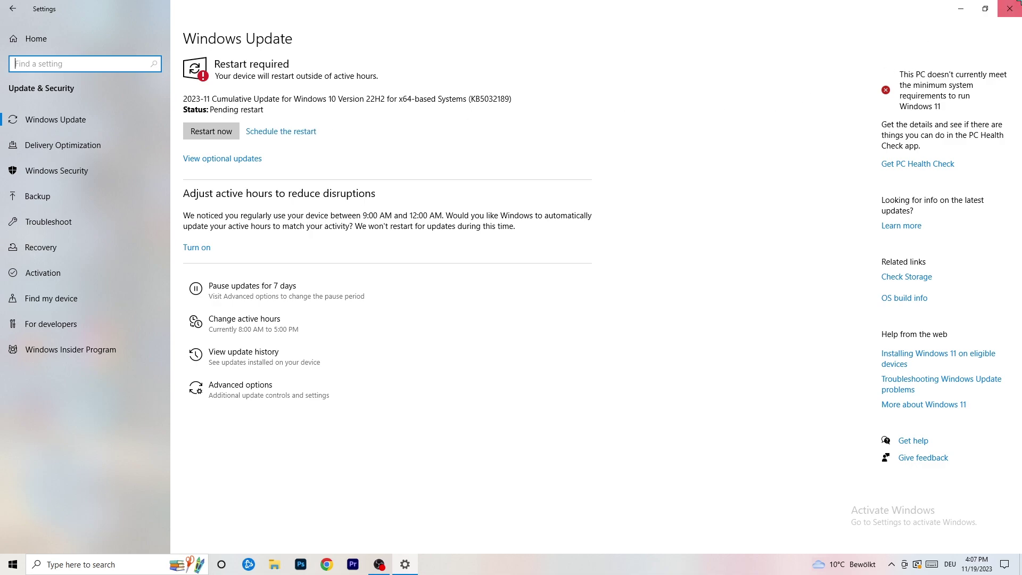
left_click(1010, 8)
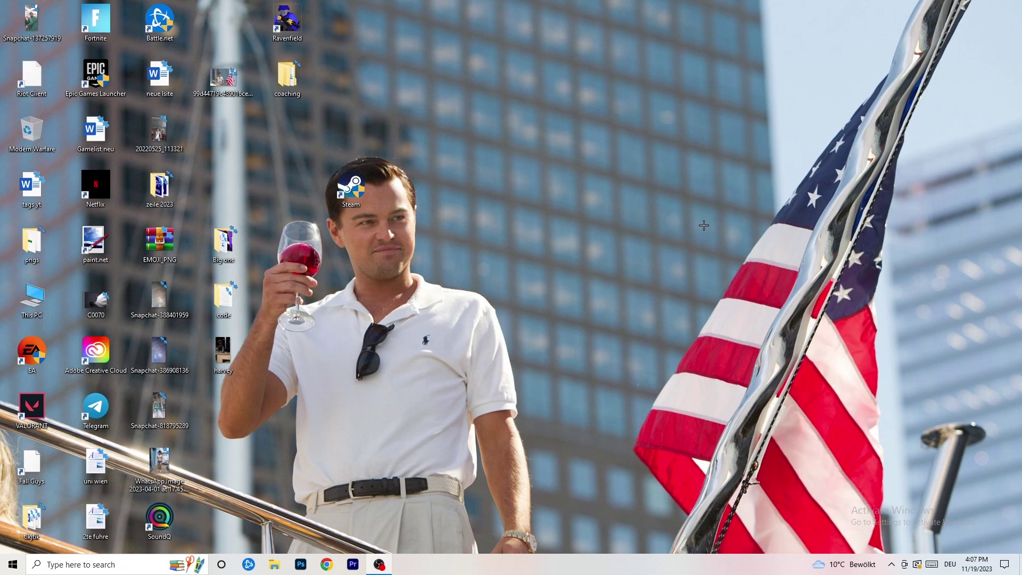
Launch NVIDIA Control Panel from the desktop menu, confirm 1920 × 1080 native at 60Hz, then view Adjust image settings with preview.
right_click(618, 224)
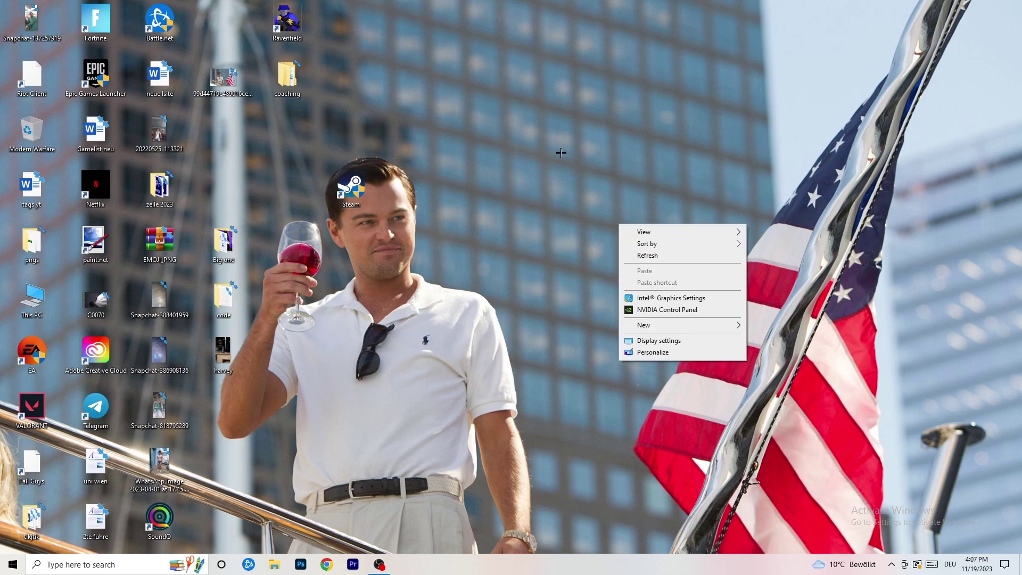
left_click(681, 309)
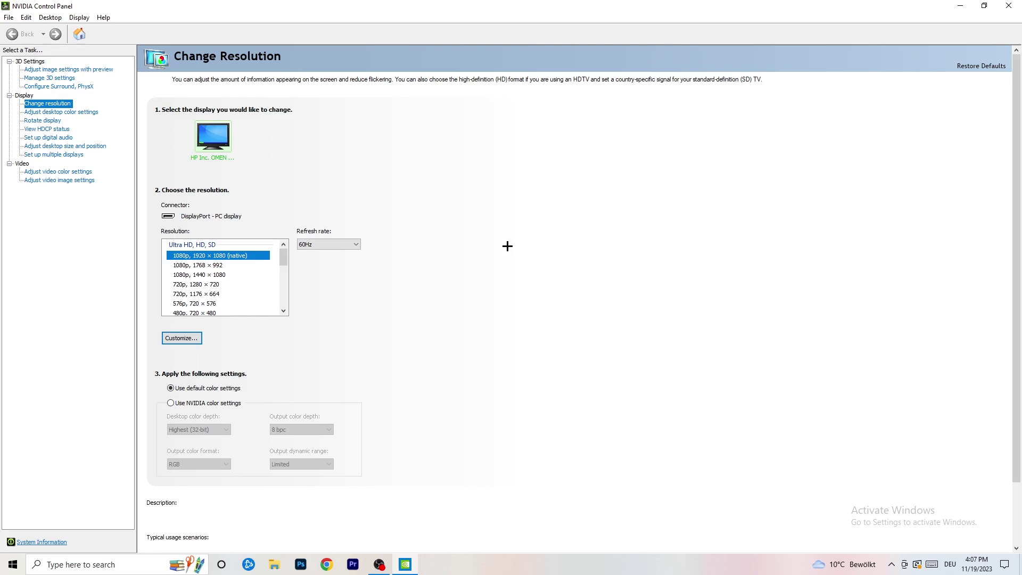
mouse_move(240, 256)
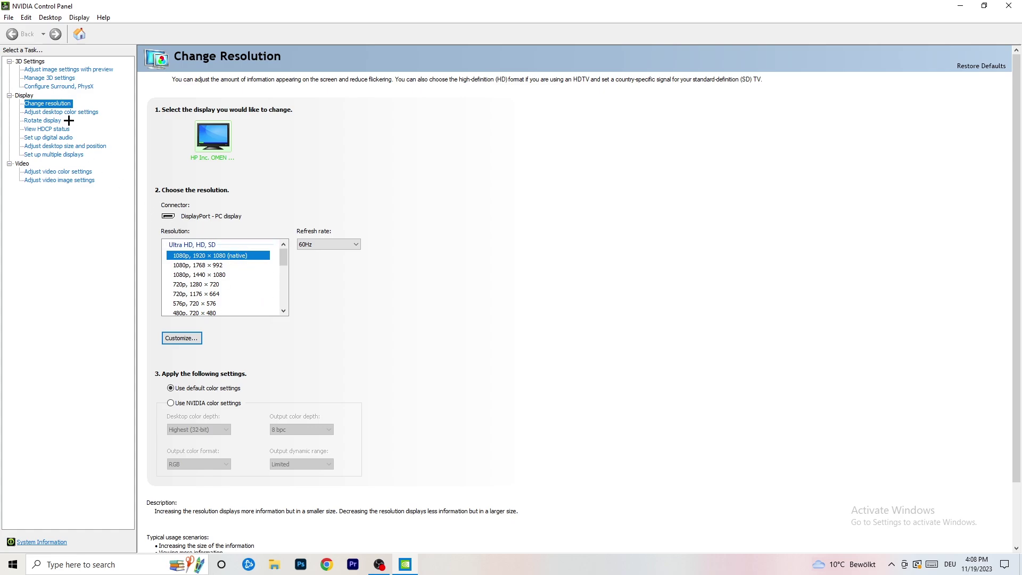
left_click(57, 70)
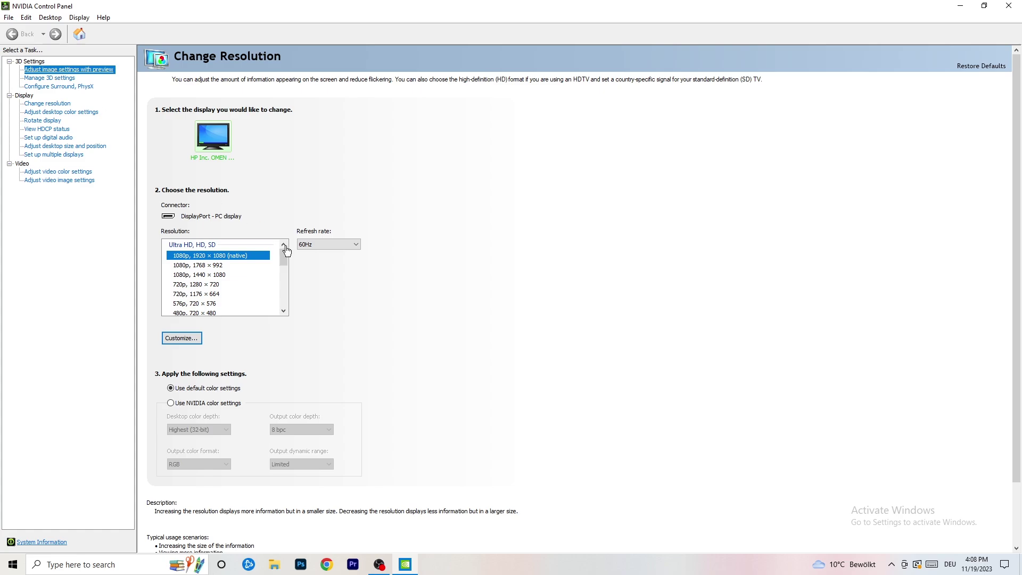